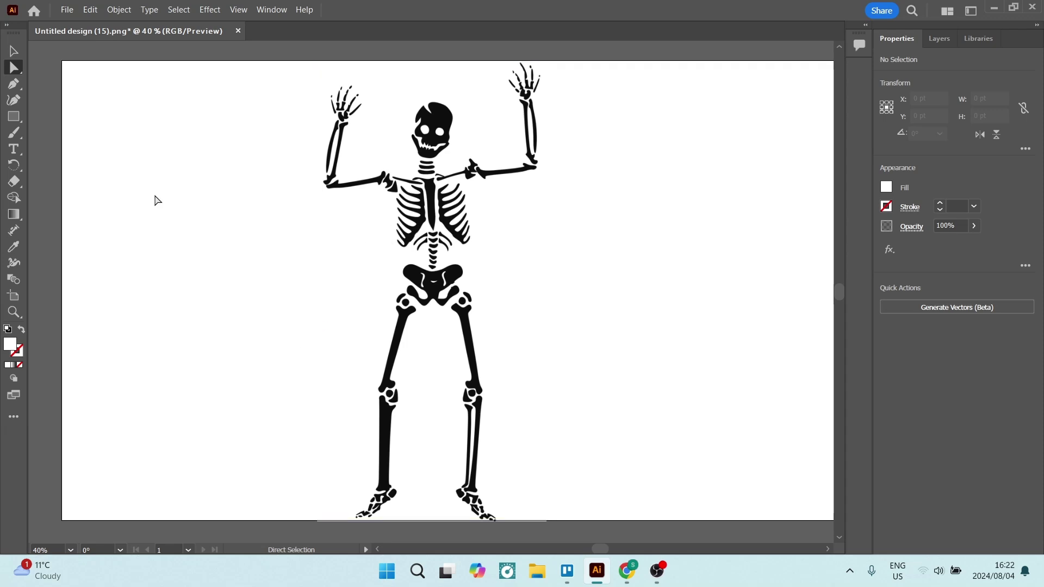
Switch to the Selection tool (V) to select whole objects.
left_click(15, 54)
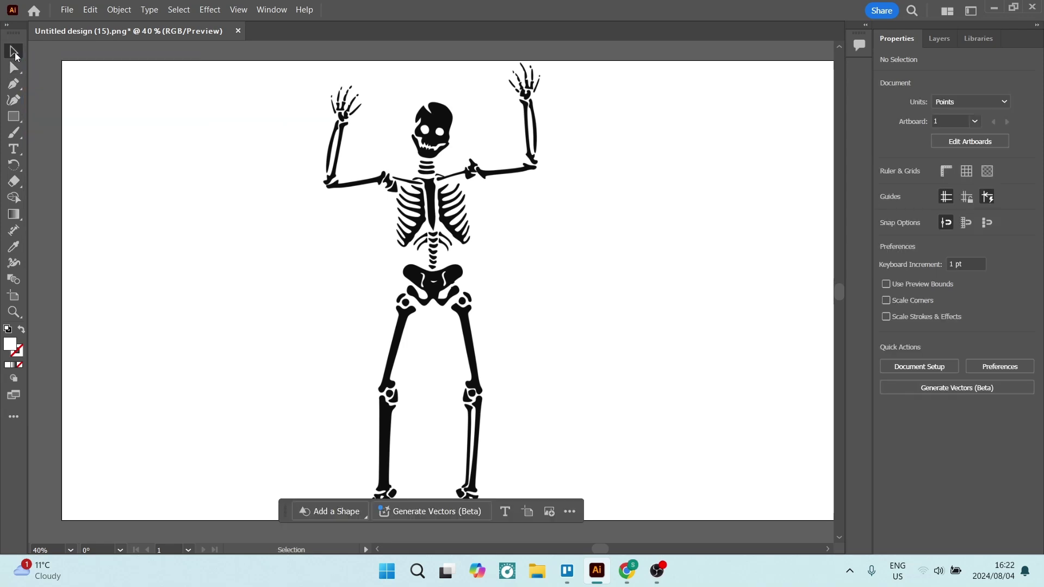
Select the skeleton image and apply Image Trace's Make and Expand to convert it to paths.
left_click(438, 113)
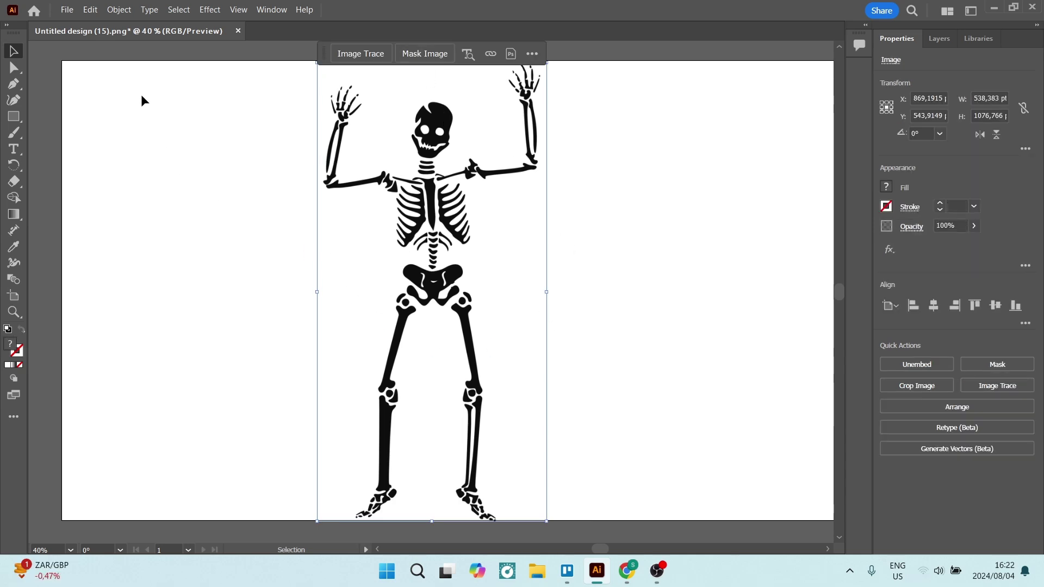
left_click(117, 11)
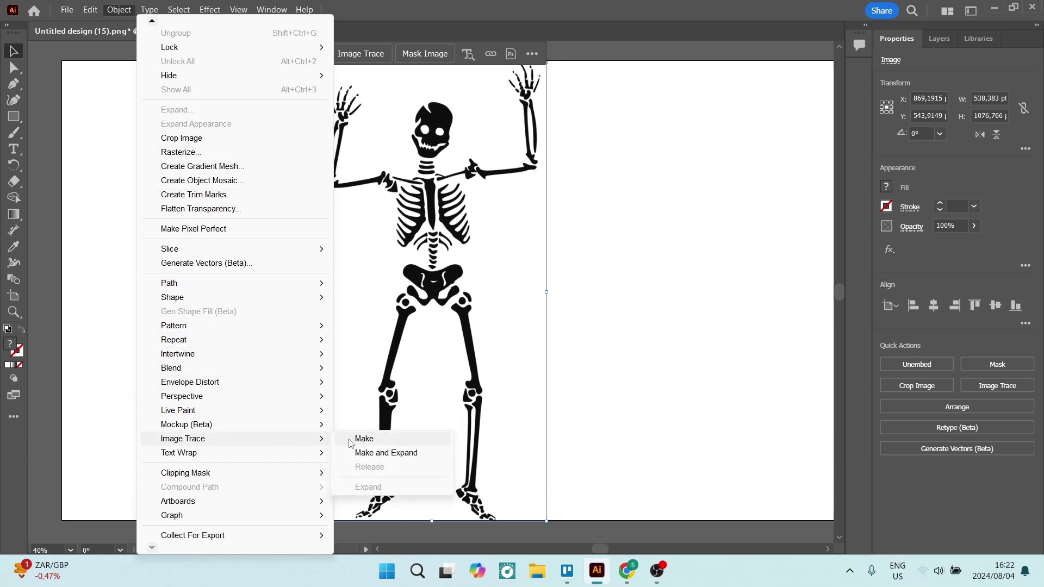
mouse_move(184, 439)
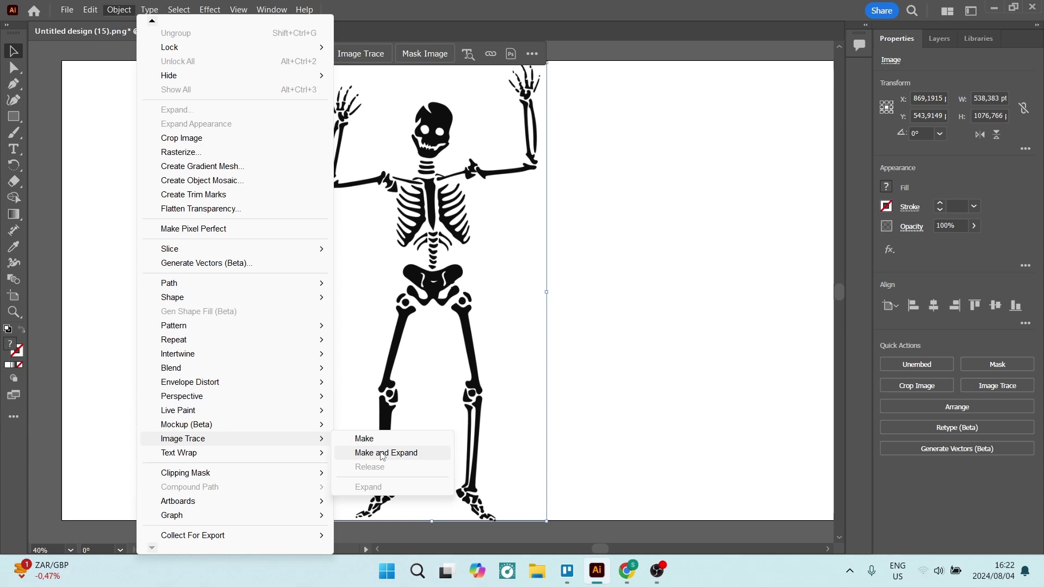
left_click(382, 453)
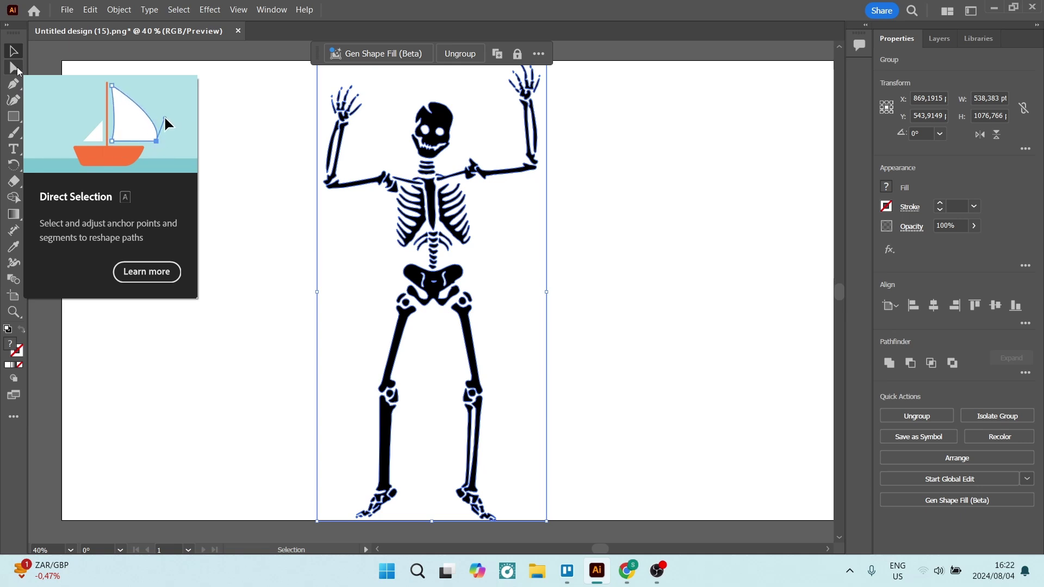
left_click(17, 71)
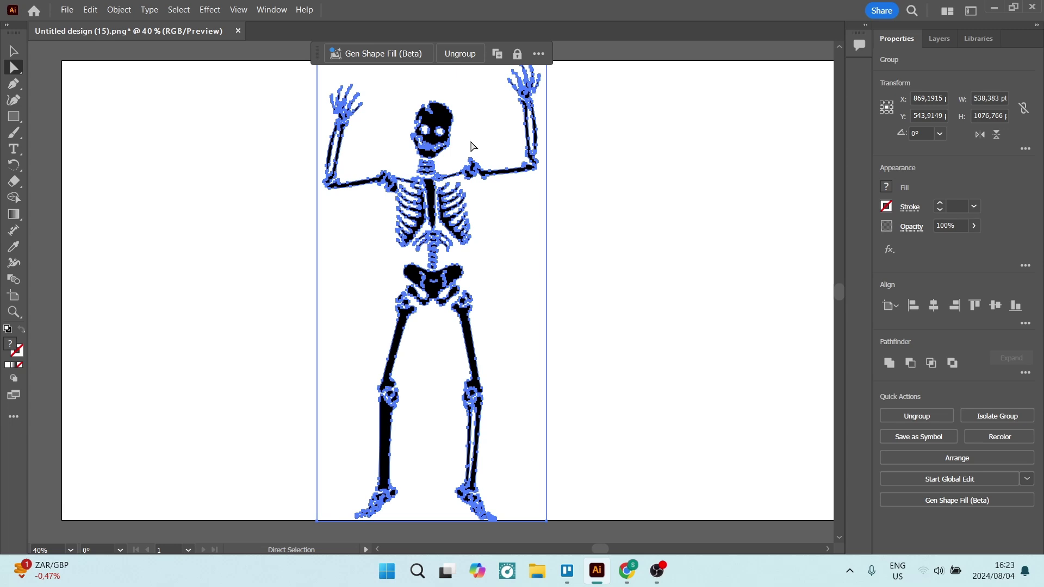
left_click(471, 146)
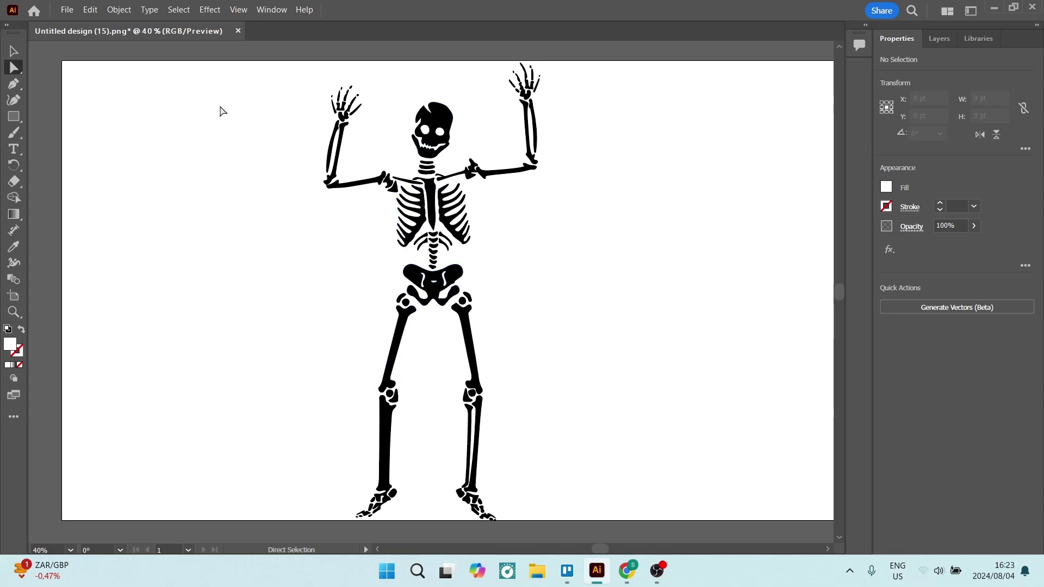
Reselect the traced skeleton group with the Selection tool and show the Color panel.
left_click(13, 52)
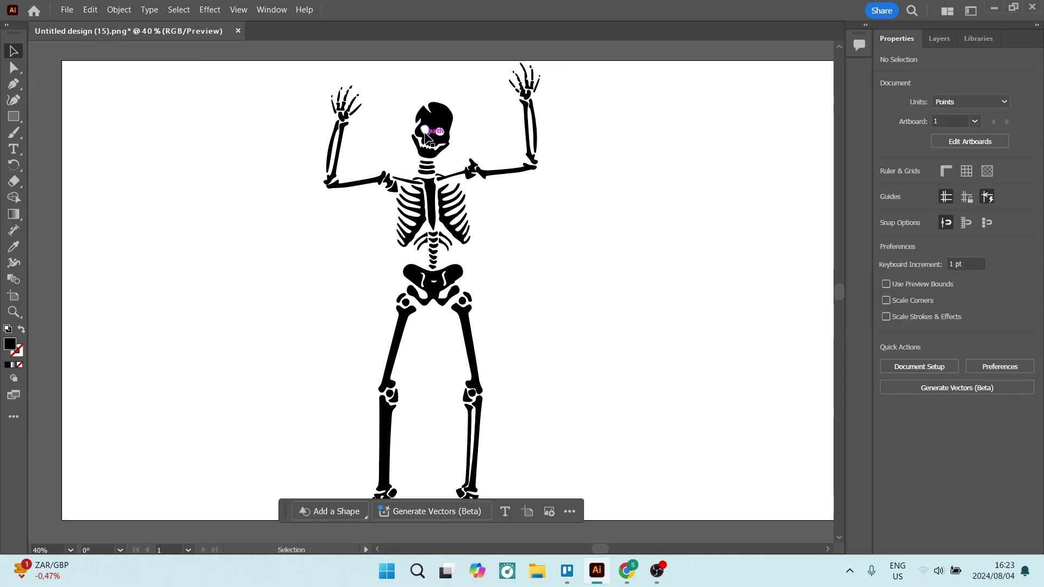
left_click(408, 204)
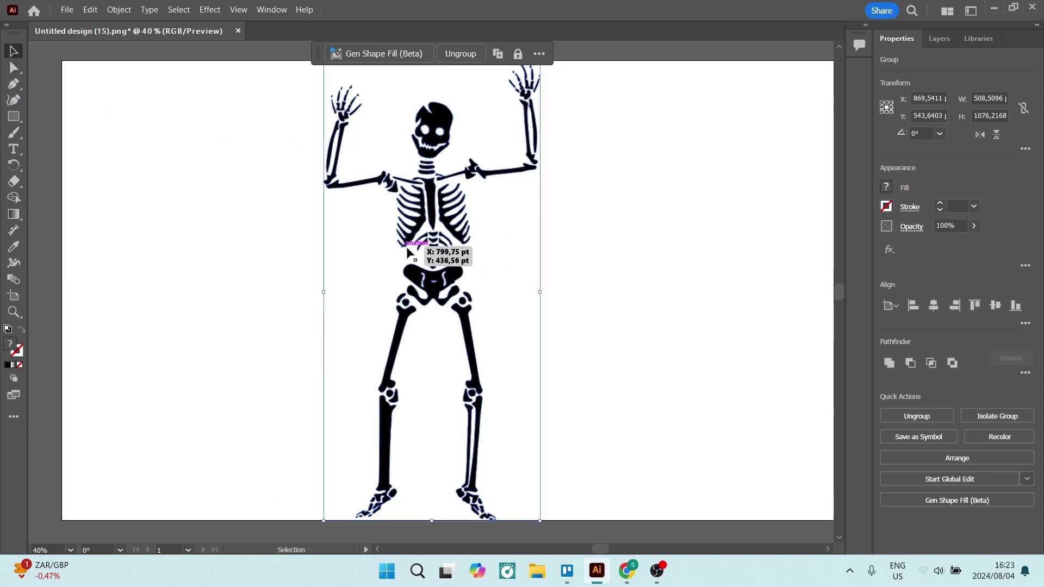
left_click(268, 10)
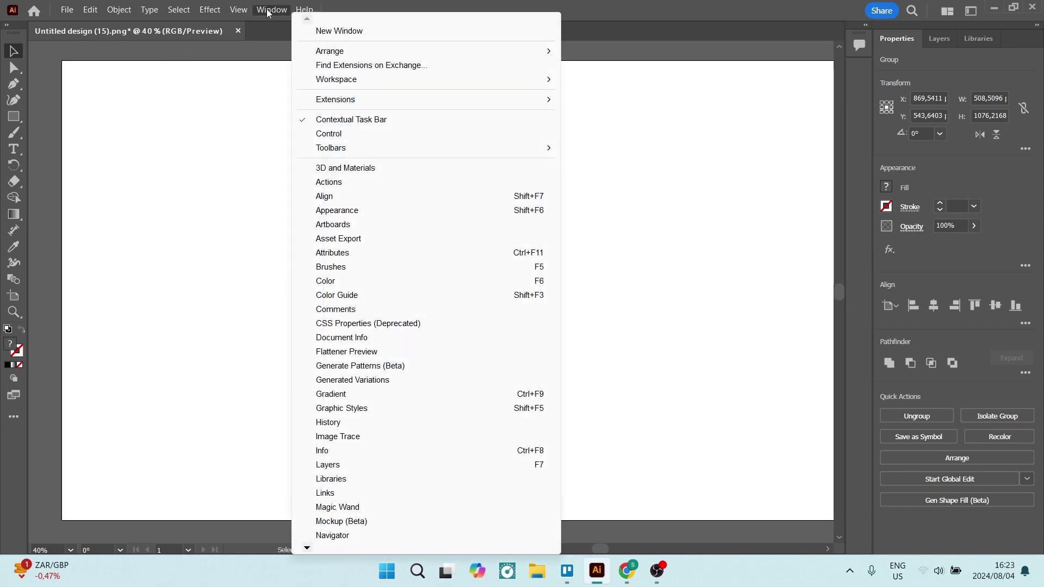
left_click(335, 281)
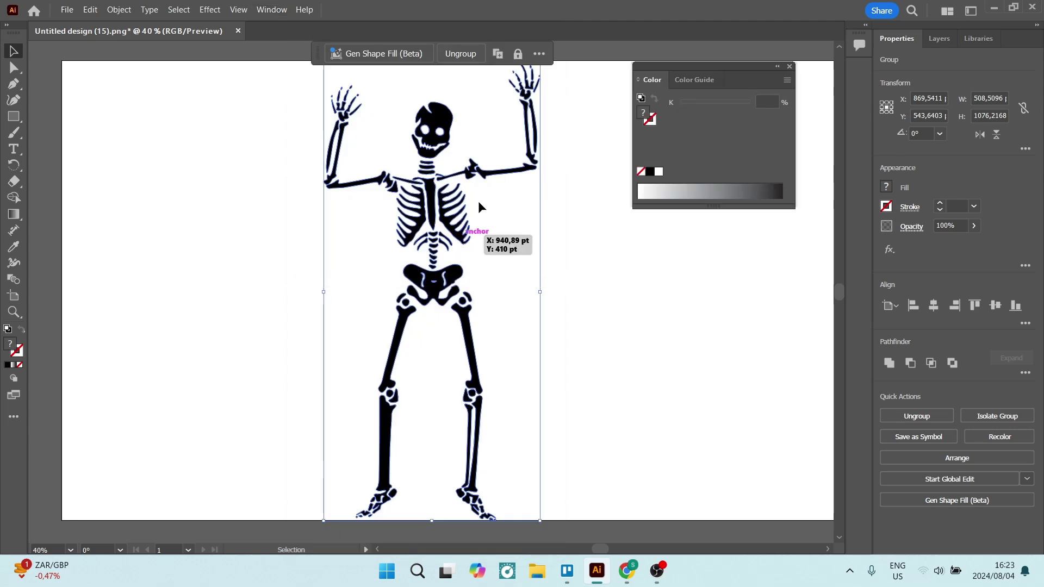
Reset to default fill and stroke, fill the skeleton red FF0000, and reposition it.
left_click(640, 98)
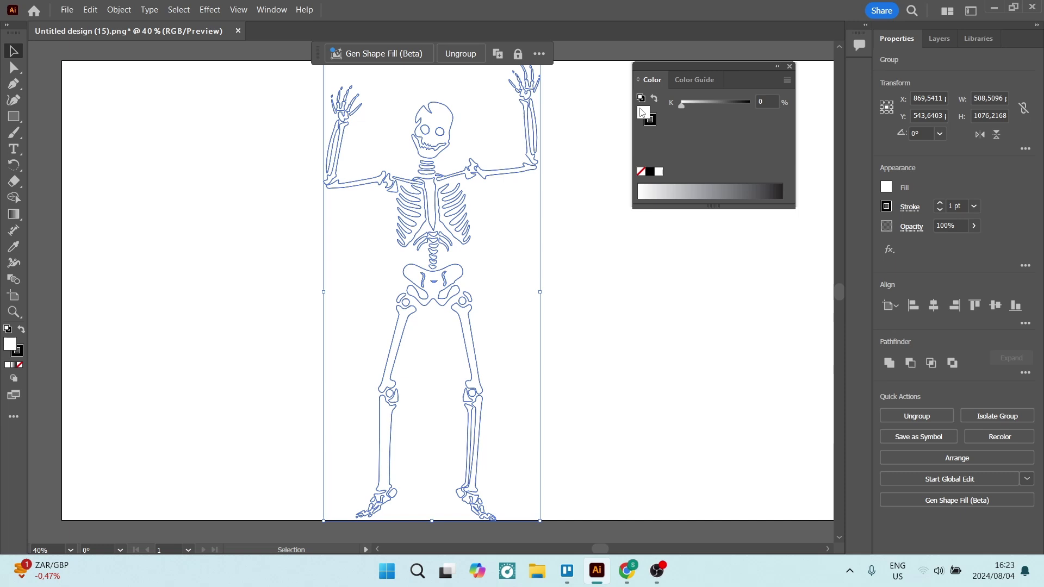
double_click(642, 112)
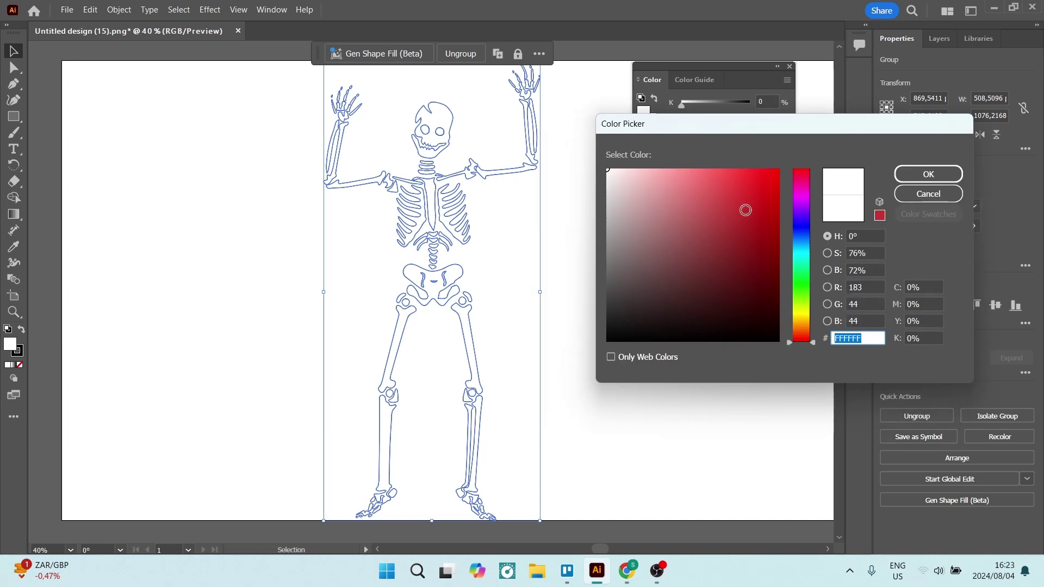
left_click_drag(727, 219, 778, 169)
key("Return")
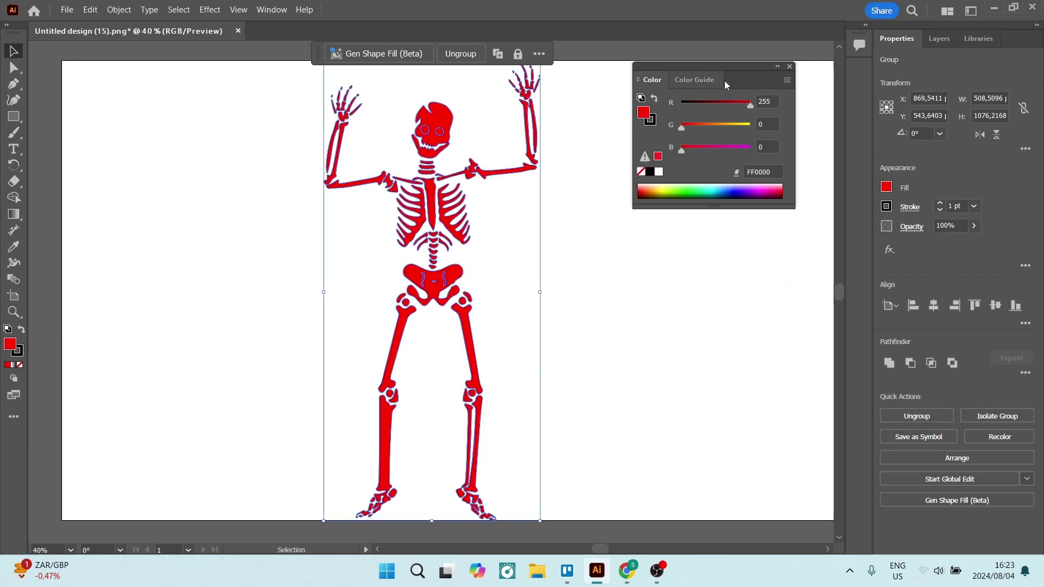
left_click(789, 67)
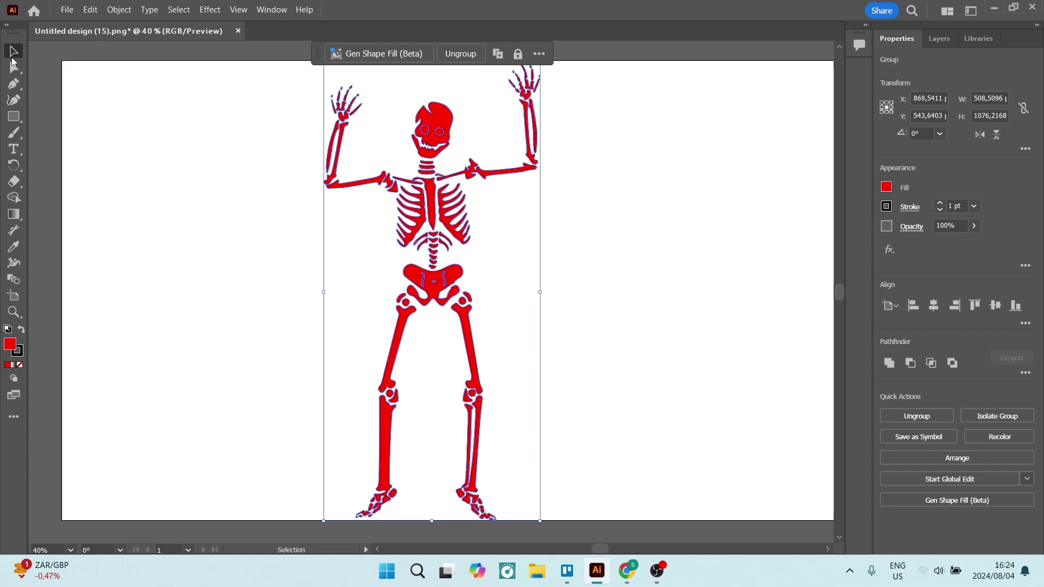
left_click_drag(434, 225, 689, 330)
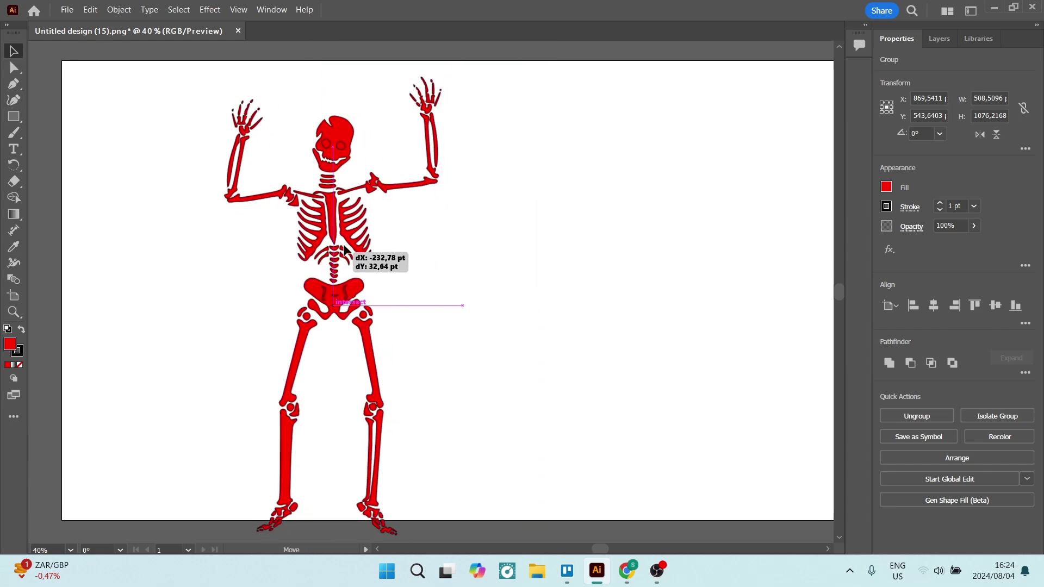